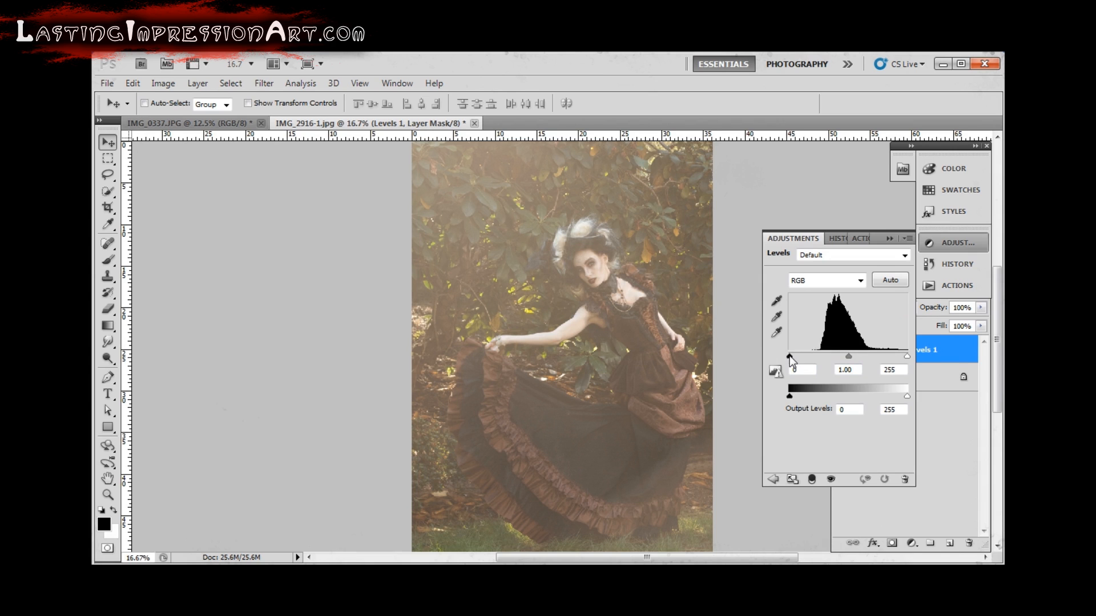
Set the Levels 1 layer's black input level to 71 and its white input level to 236.
left_click_drag(789, 355, 820, 357)
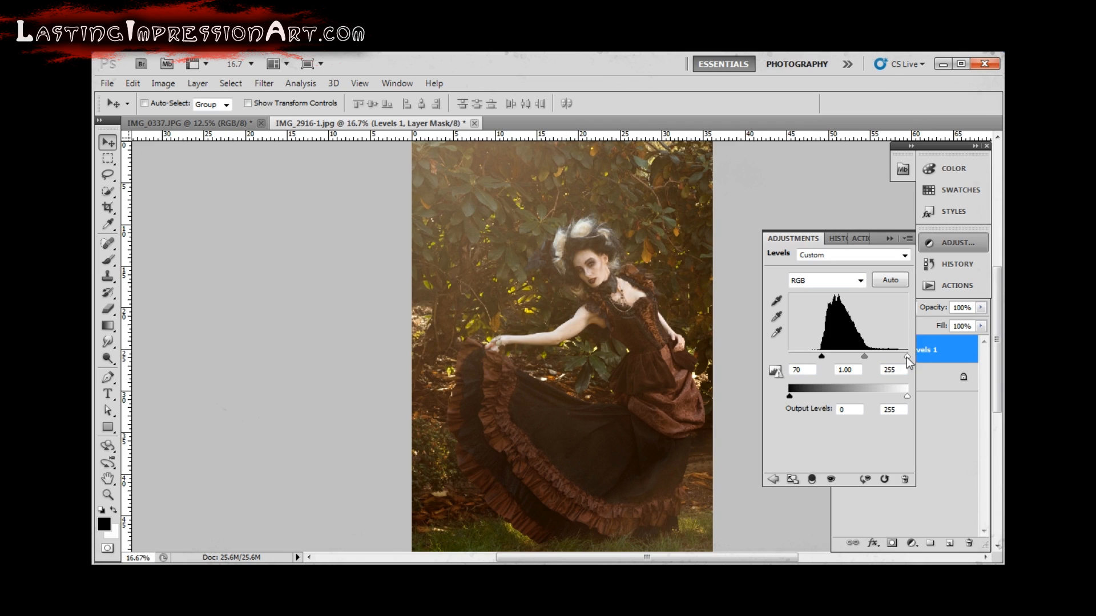
left_click_drag(904, 360, 898, 361)
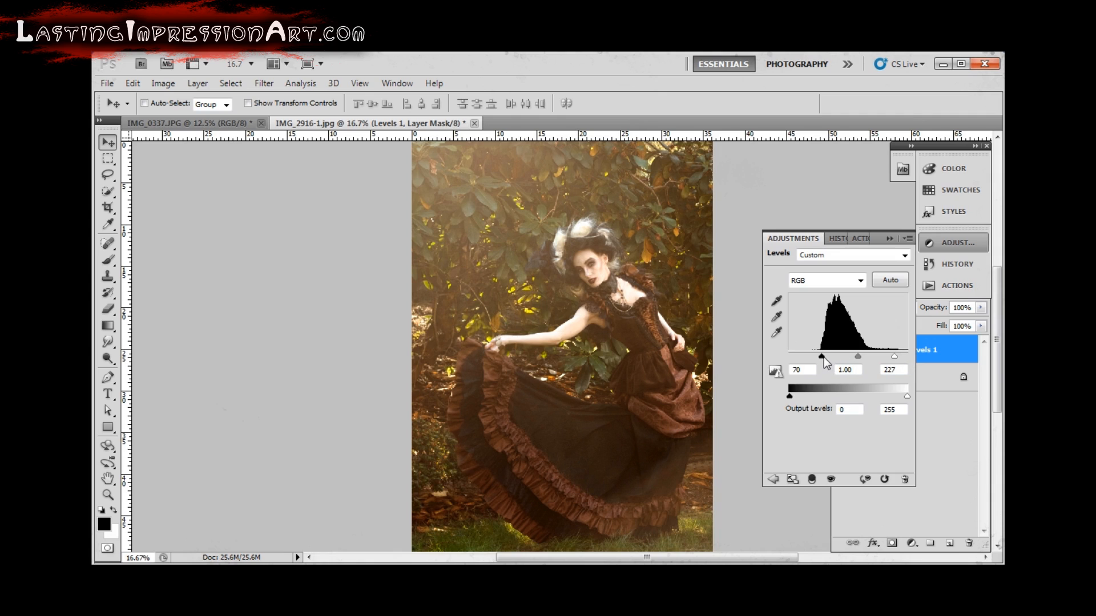
left_click_drag(823, 355, 830, 357)
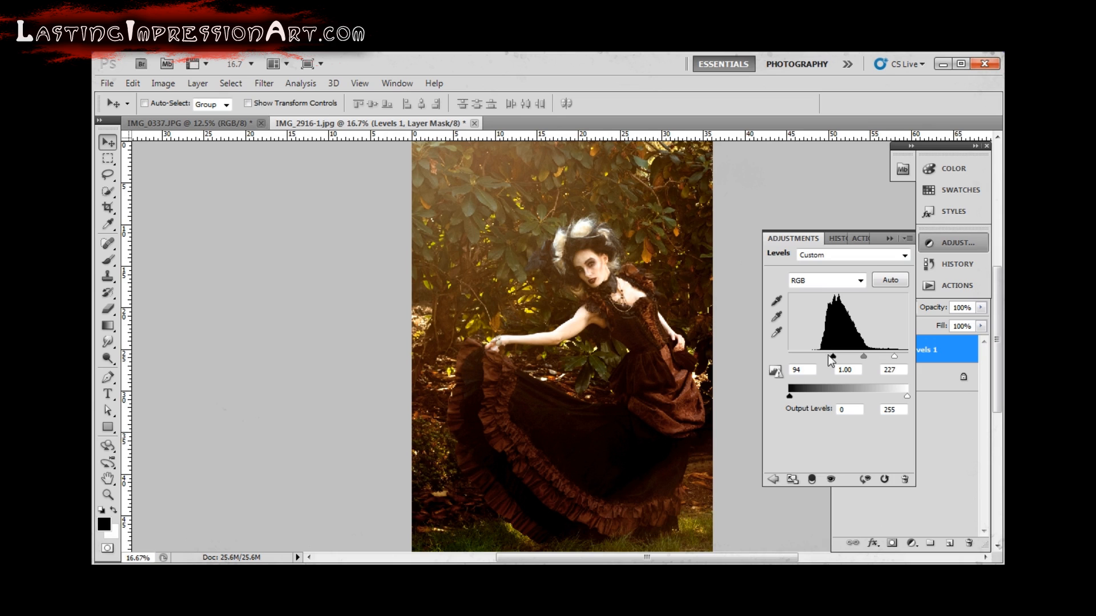
left_click_drag(833, 357, 820, 360)
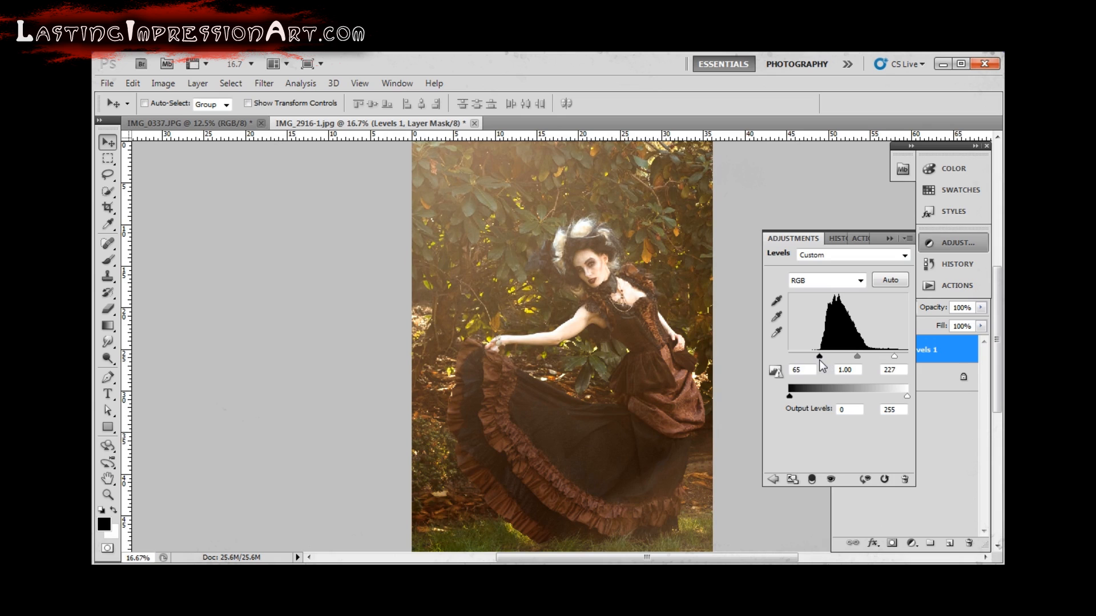
left_click_drag(820, 362, 822, 360)
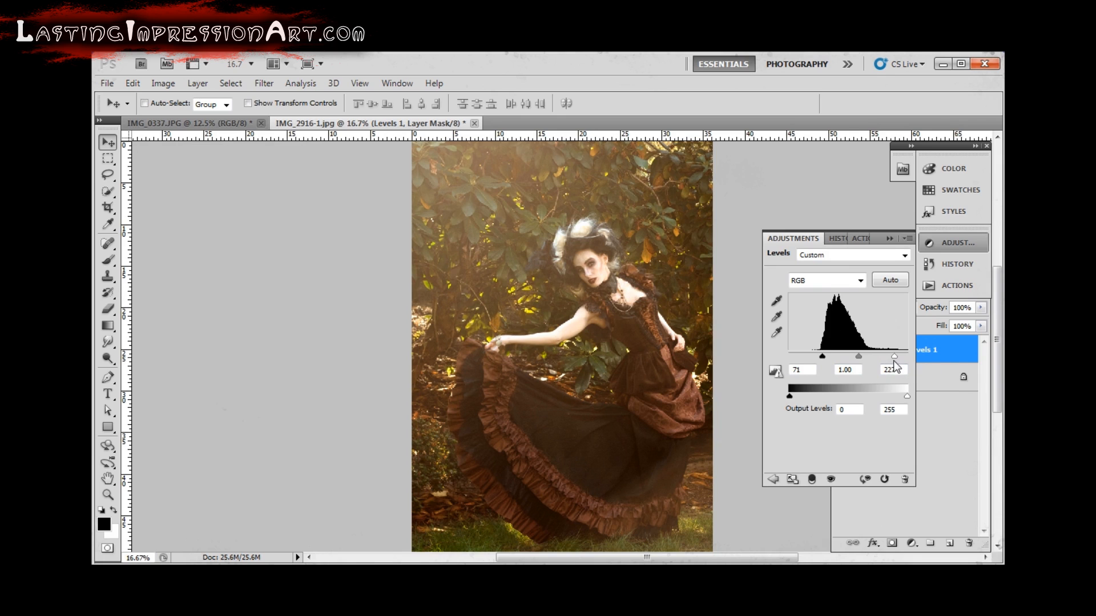
left_click_drag(895, 357, 898, 357)
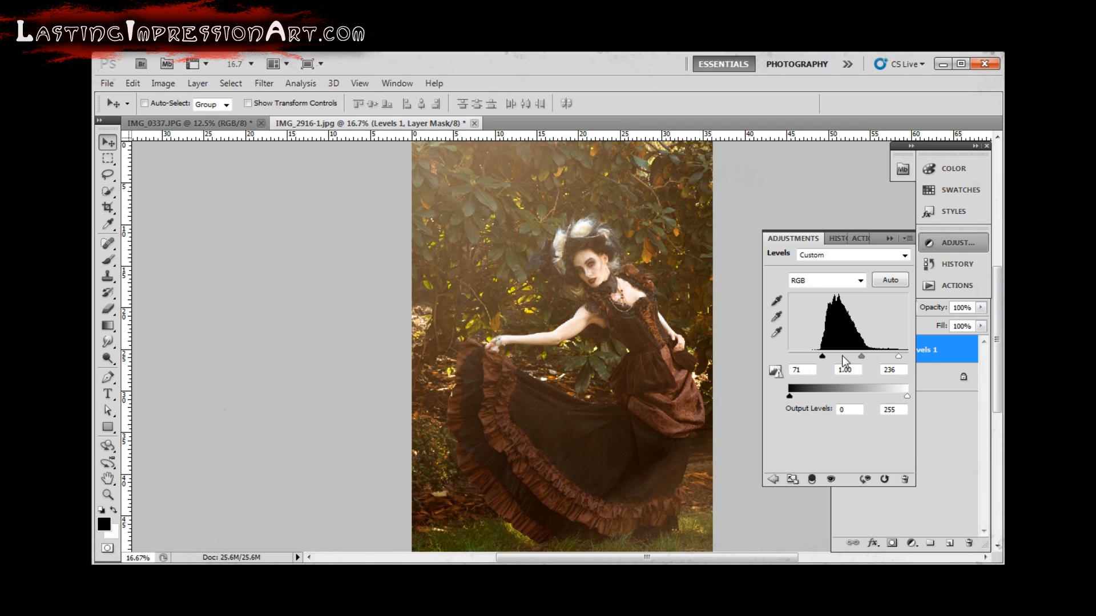
Set the Levels 1 midtone input to 0.93 and deselect the adjustment layer.
left_click_drag(863, 358, 850, 360)
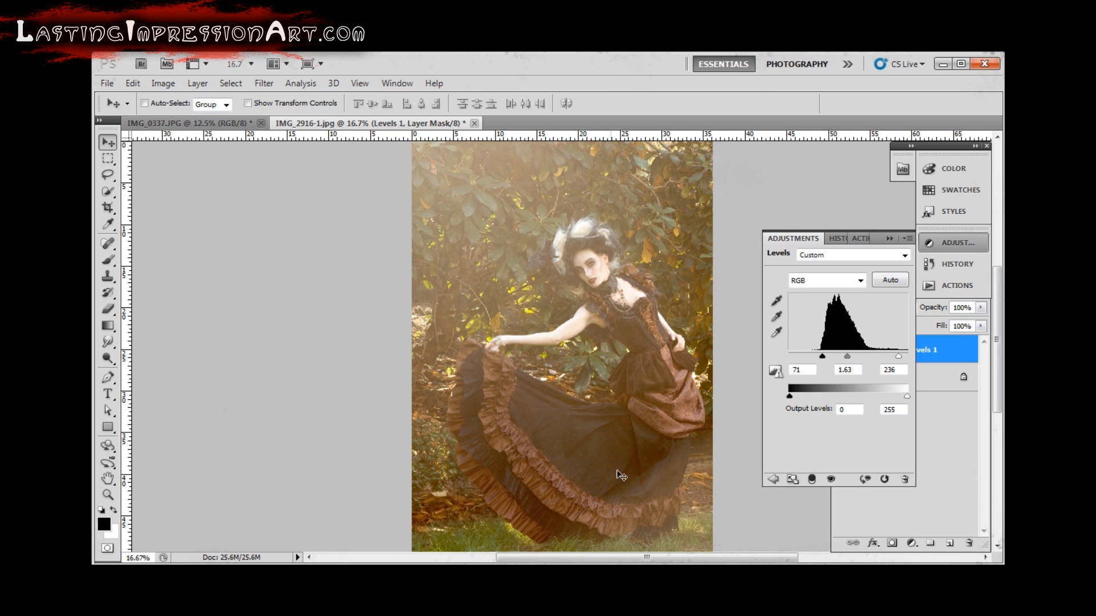
left_click_drag(847, 356, 862, 357)
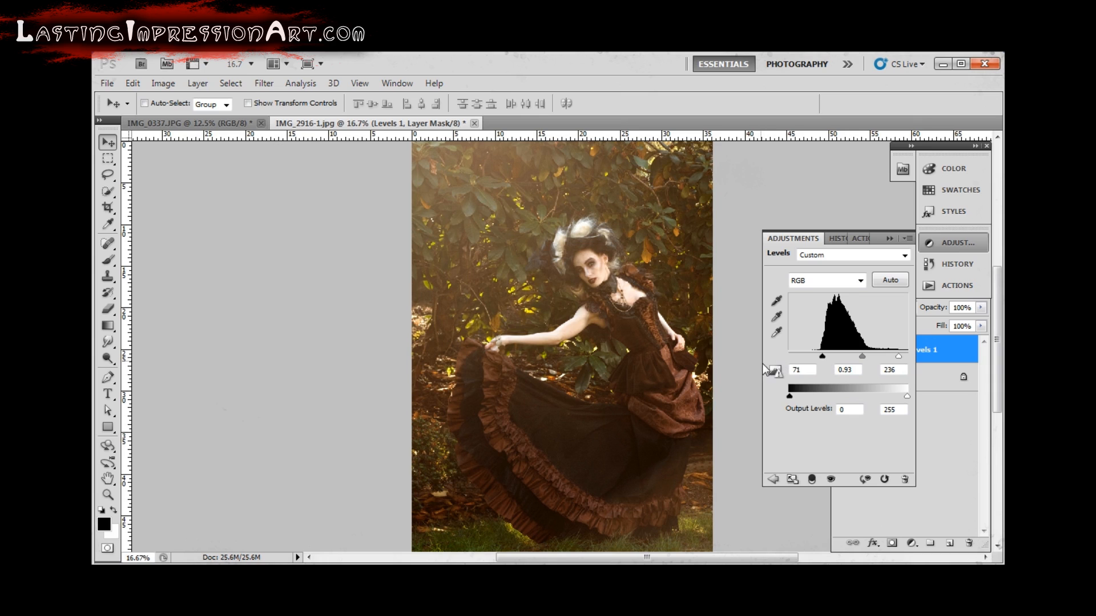
left_click(927, 448)
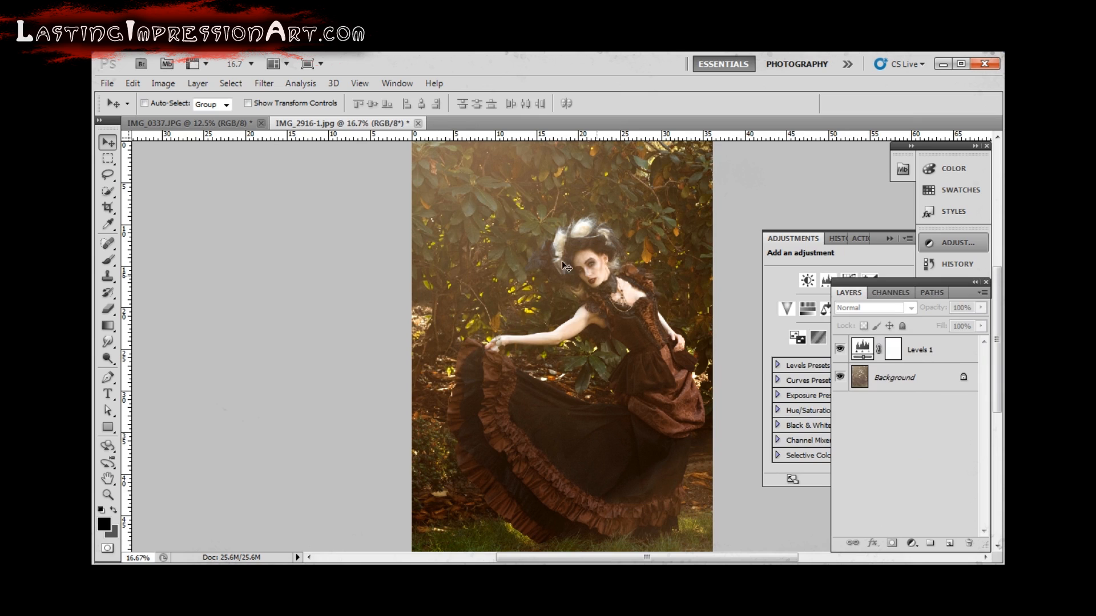
left_click(882, 382)
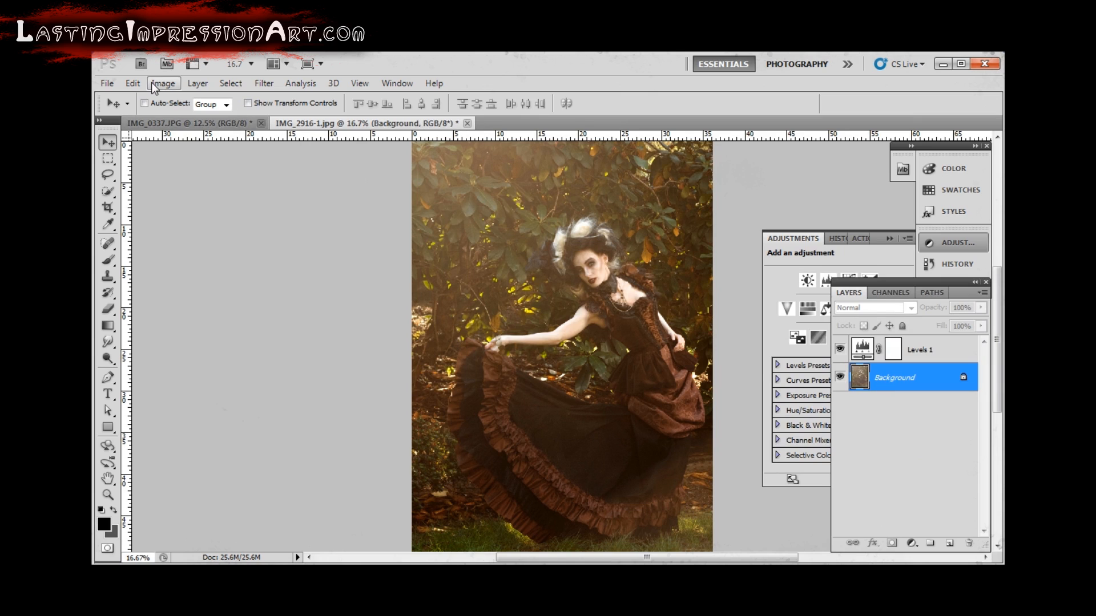
left_click(152, 82)
mouse_move(248, 120)
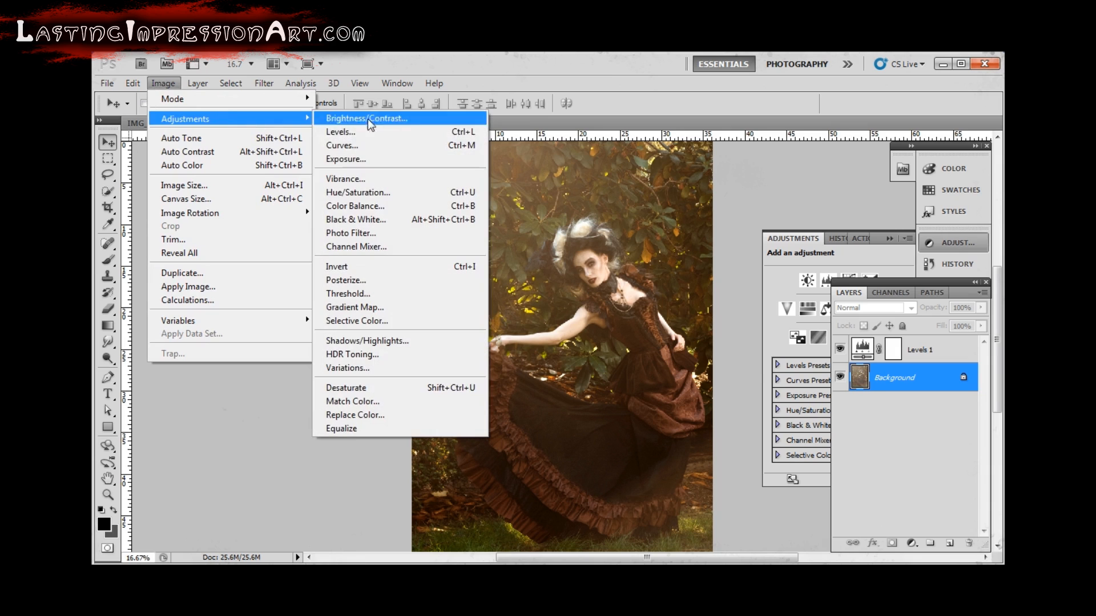
left_click(389, 132)
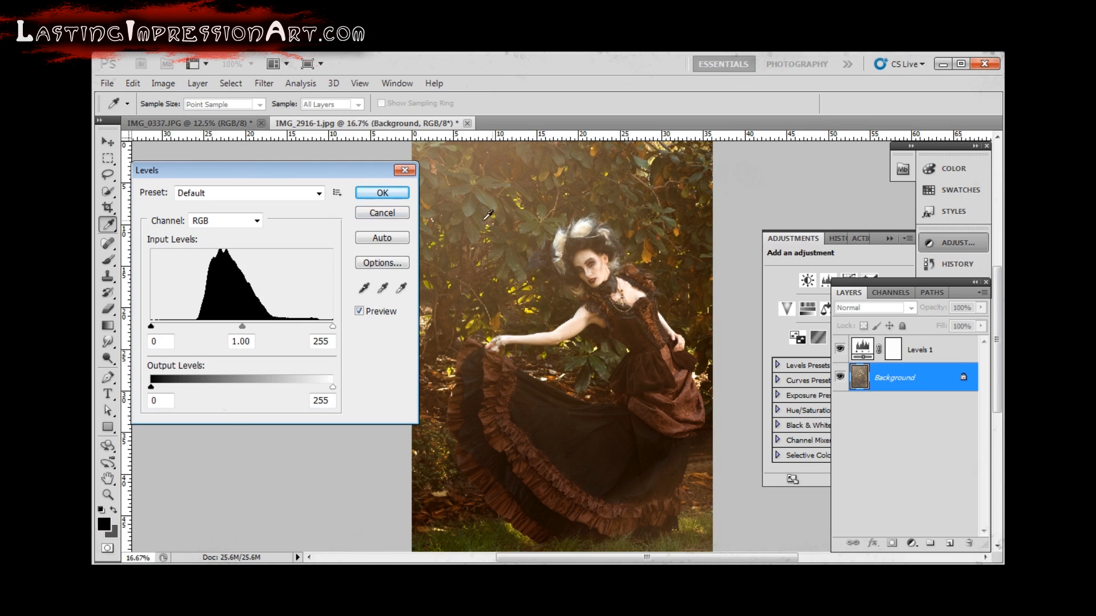
left_click(388, 214)
Duplicate the Background layer of IMG_2916-1.jpg within the same document.
right_click(925, 377)
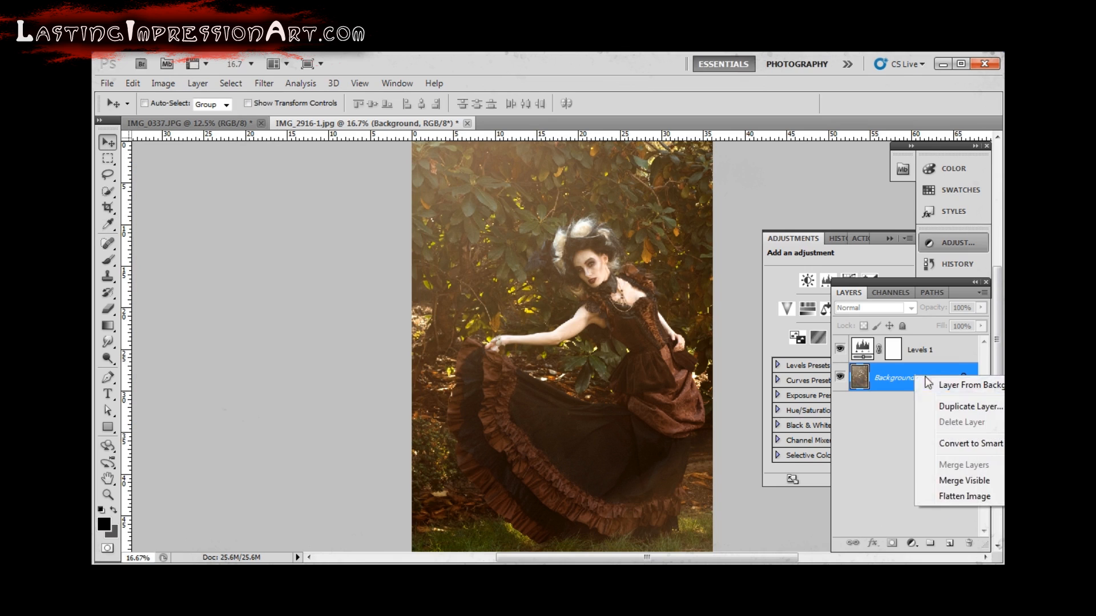
left_click(957, 407)
left_click(727, 241)
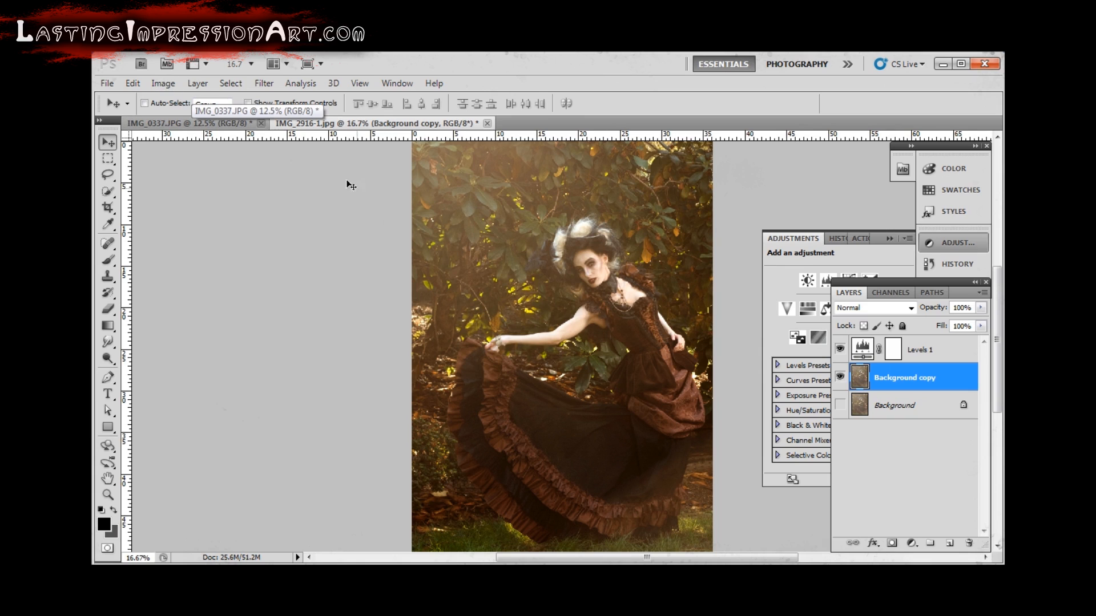
Switch to the IMG_0337.JPG document and add a Levels adjustment layer above its Background.
left_click(228, 125)
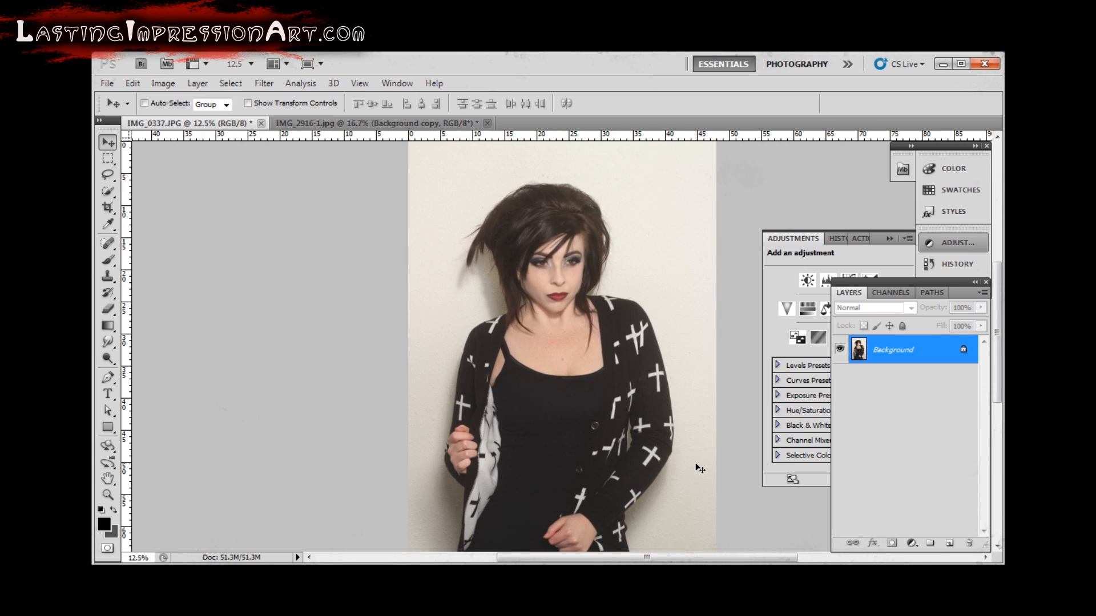
left_click(354, 123)
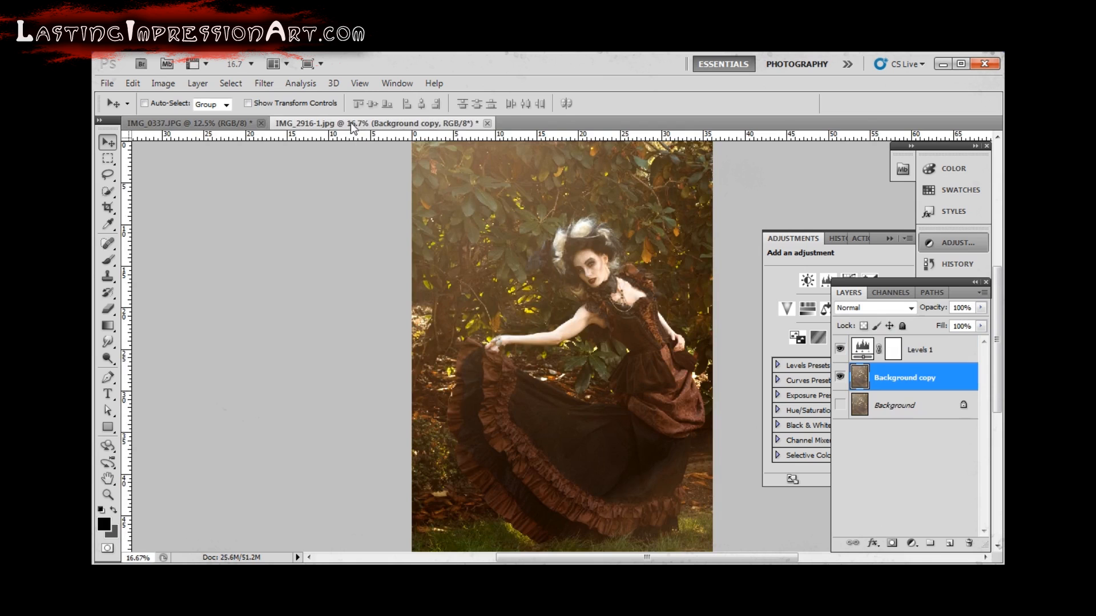
left_click(188, 124)
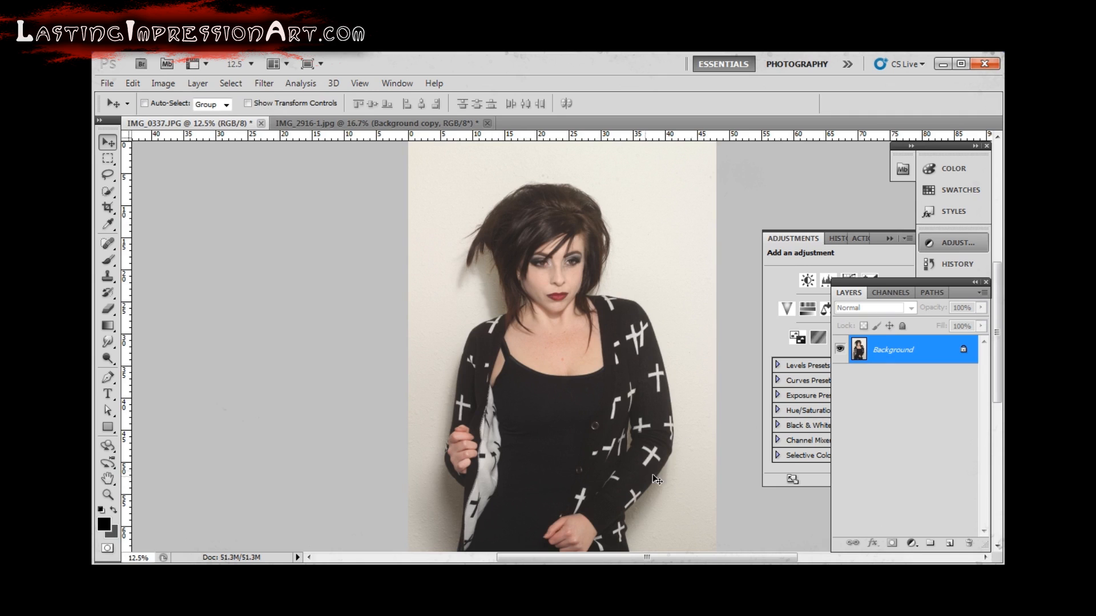
left_click(912, 544)
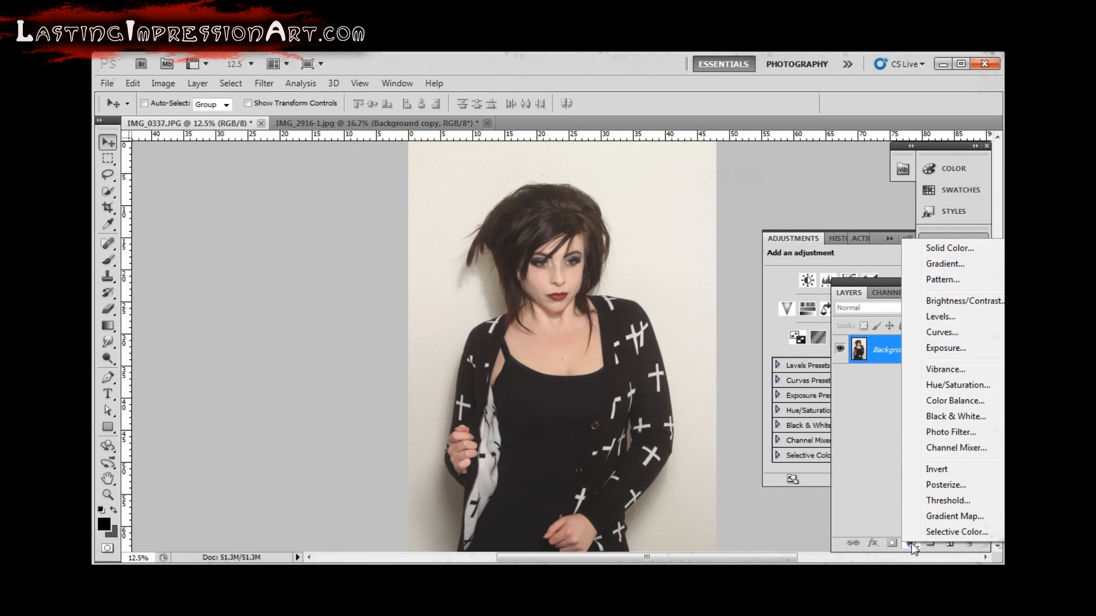
left_click(932, 318)
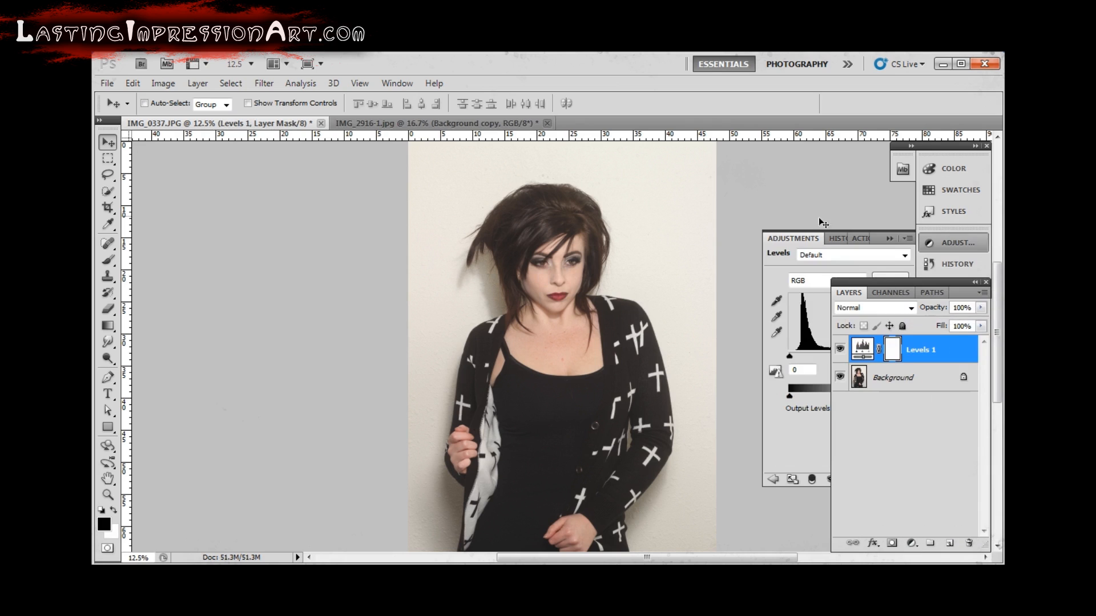
Set the portrait's Levels black input to 26 and white input to 224.
left_click(803, 238)
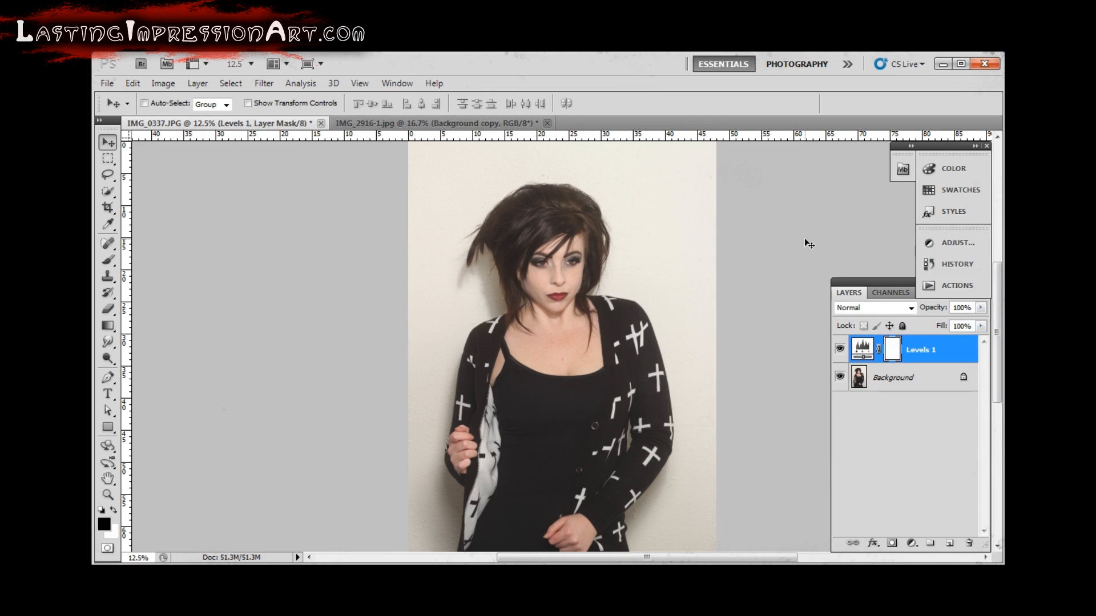
left_click(983, 242)
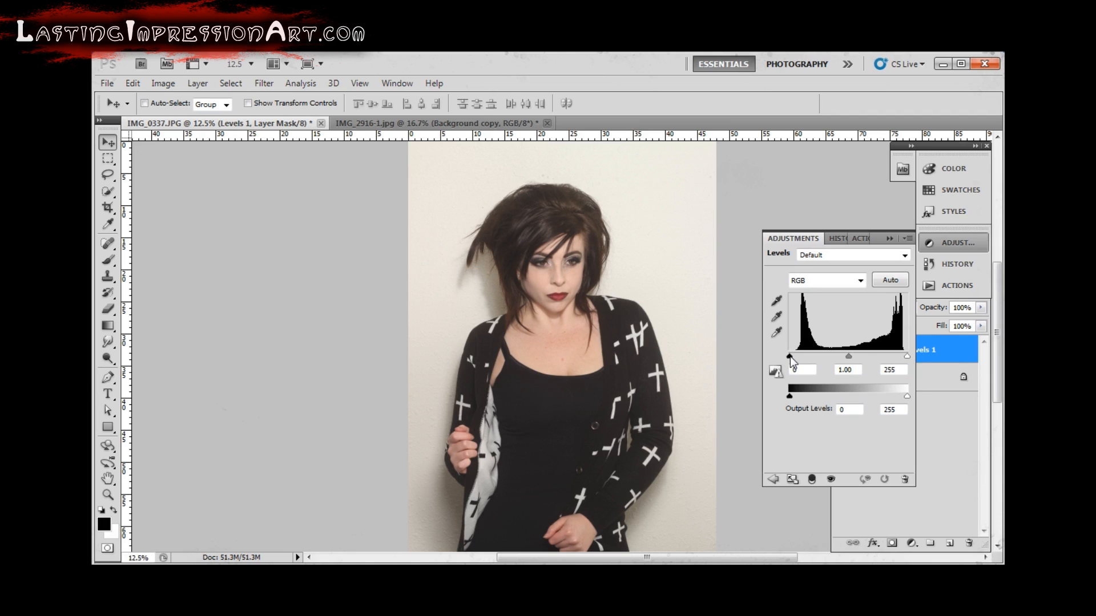
left_click_drag(790, 356, 801, 354)
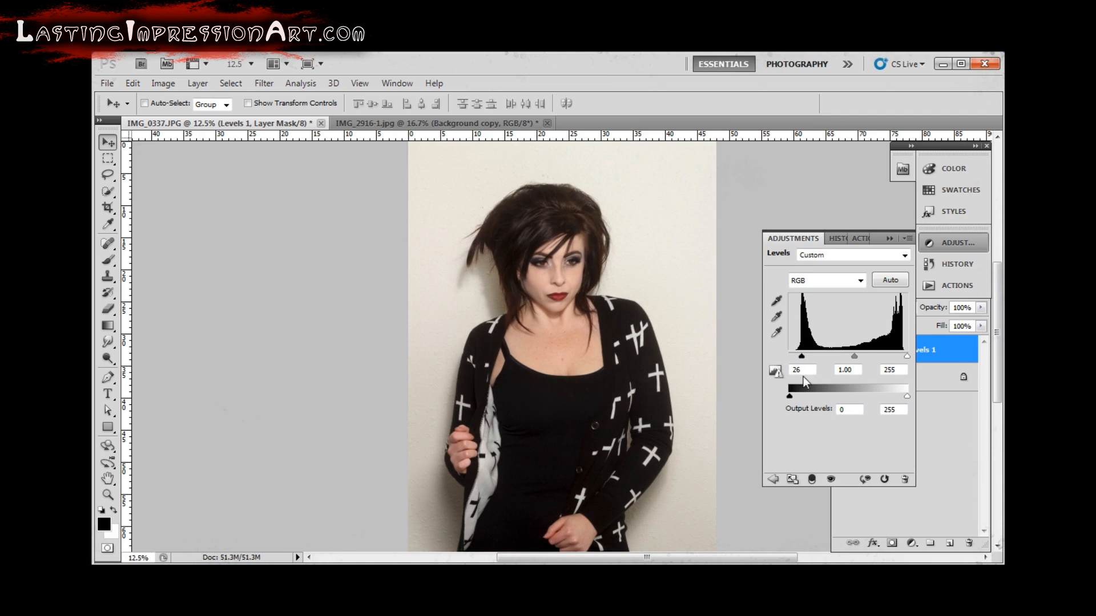
left_click_drag(907, 357, 902, 357)
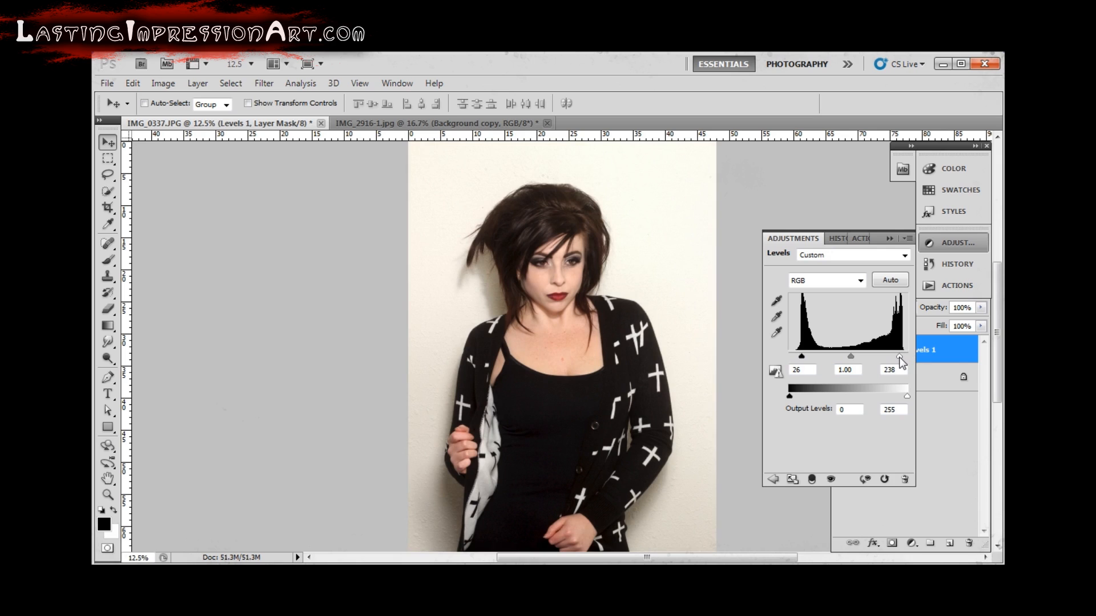
left_click_drag(897, 358, 896, 357)
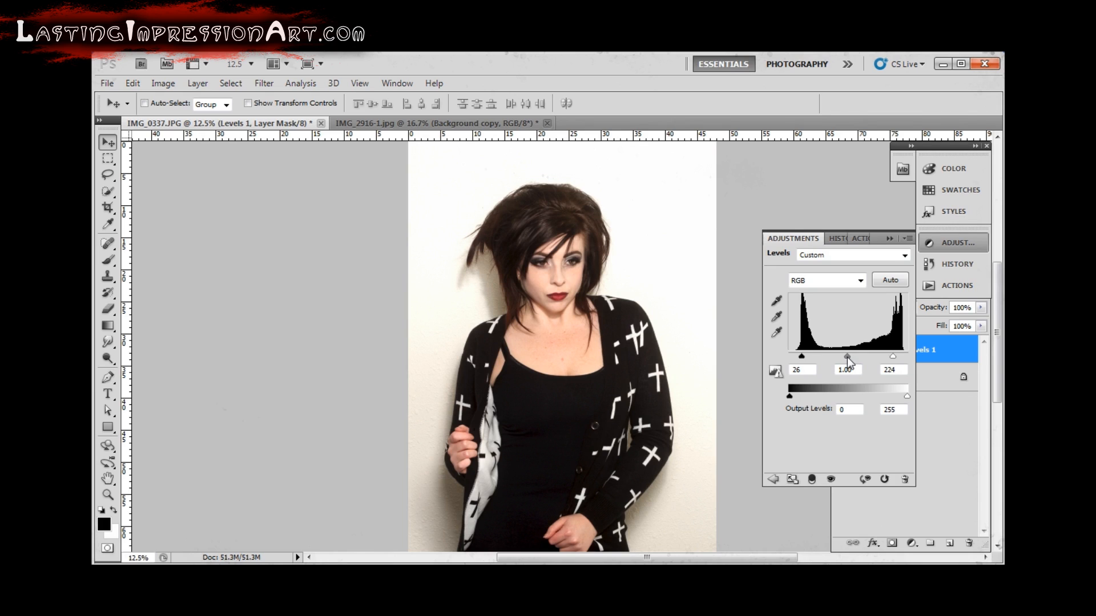
Set the portrait's Levels midtone input to 1.09, raise the black input to 36, and close the adjustment settings.
left_click_drag(853, 357, 862, 355)
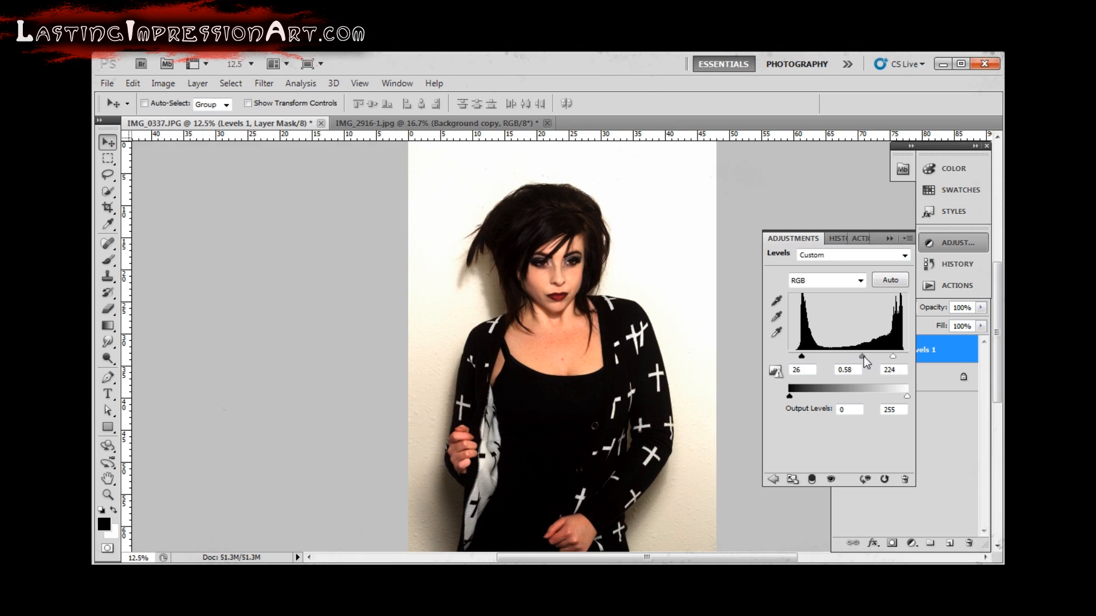
left_click_drag(861, 356, 847, 358)
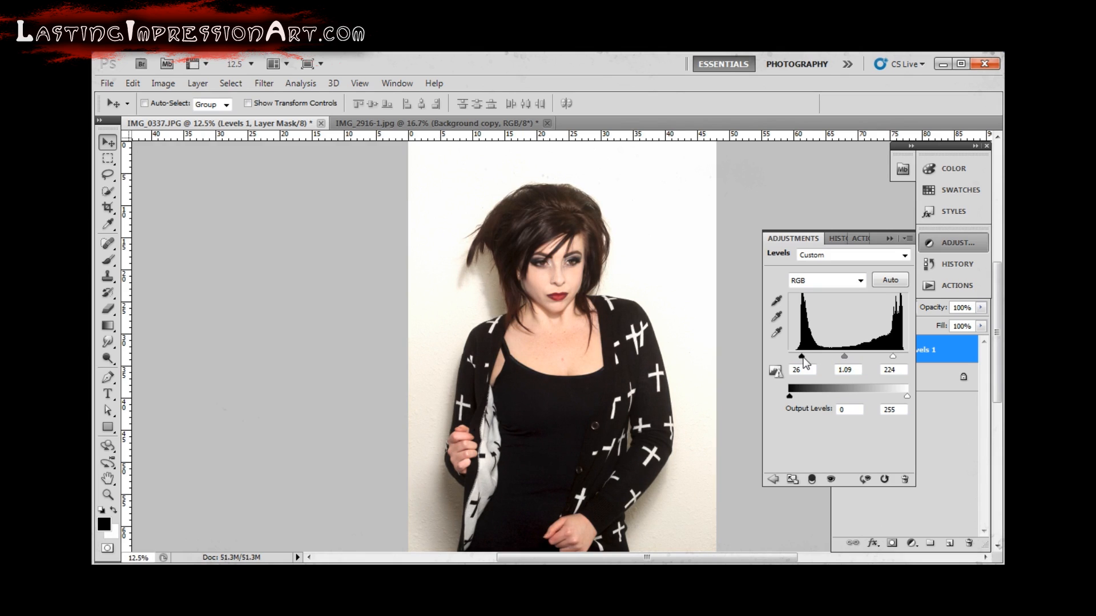
left_click_drag(803, 354, 806, 356)
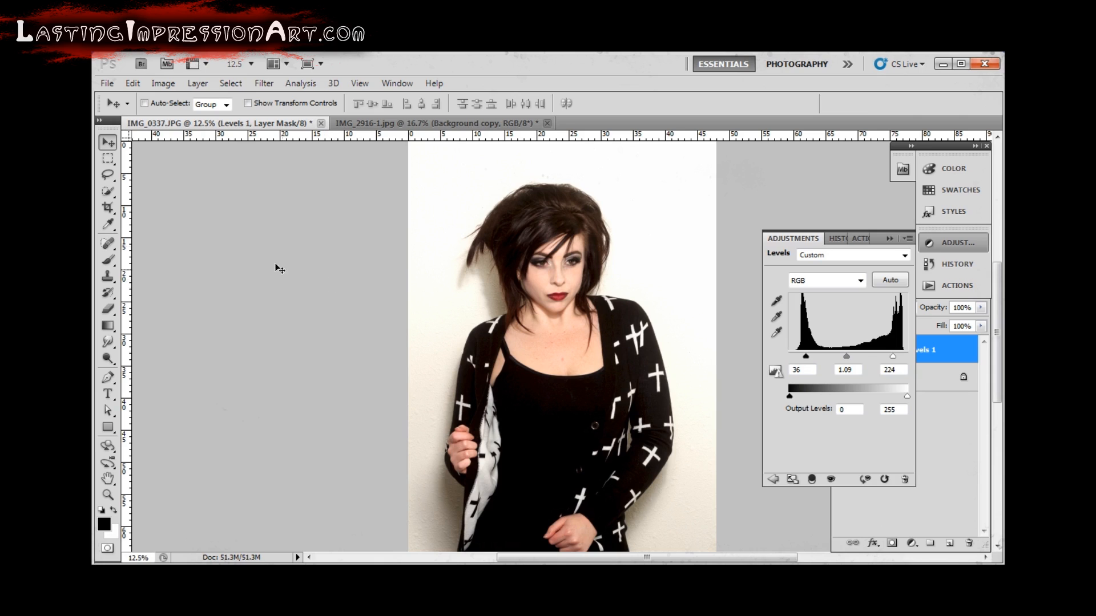
left_click(935, 244)
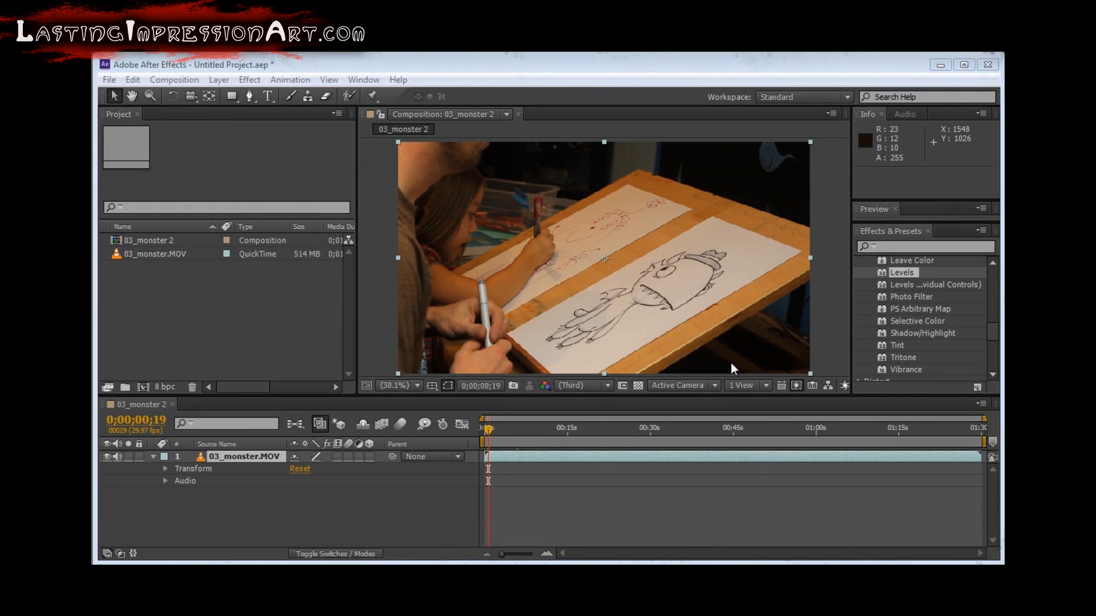
Switch to After Effects and apply the Levels color correction effect to the 03_monster.MOV footage.
left_click_drag(994, 337, 985, 282)
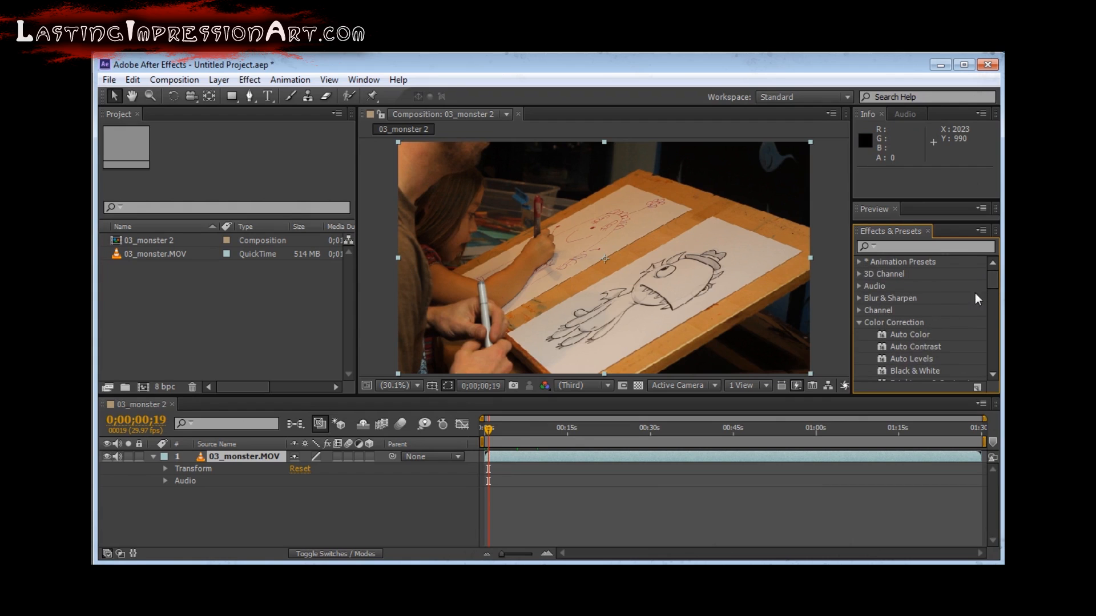
left_click_drag(992, 273, 992, 314)
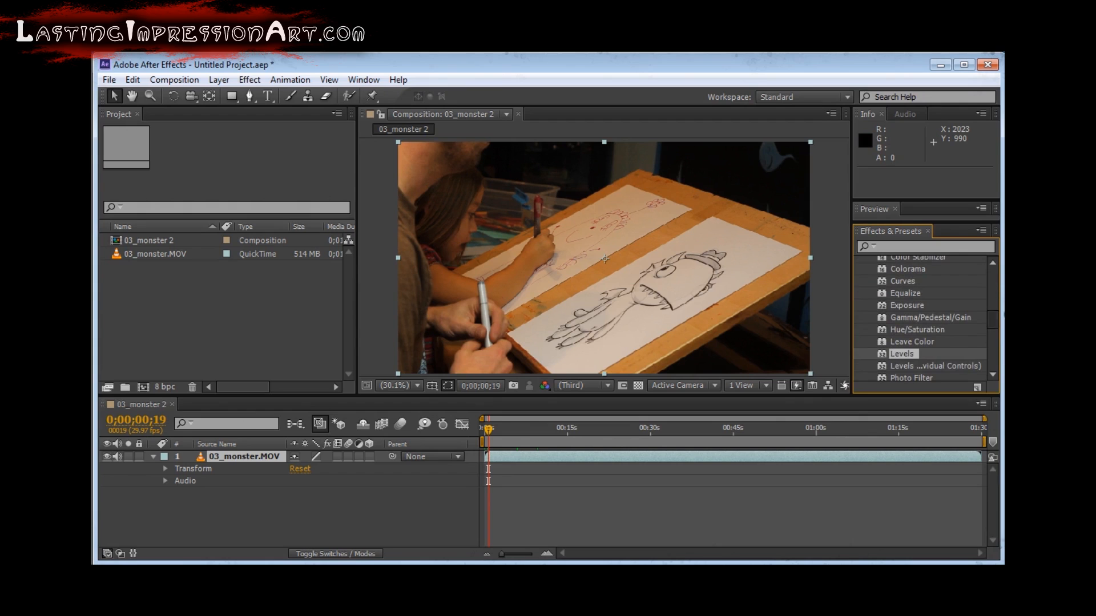
left_click_drag(900, 356, 667, 296)
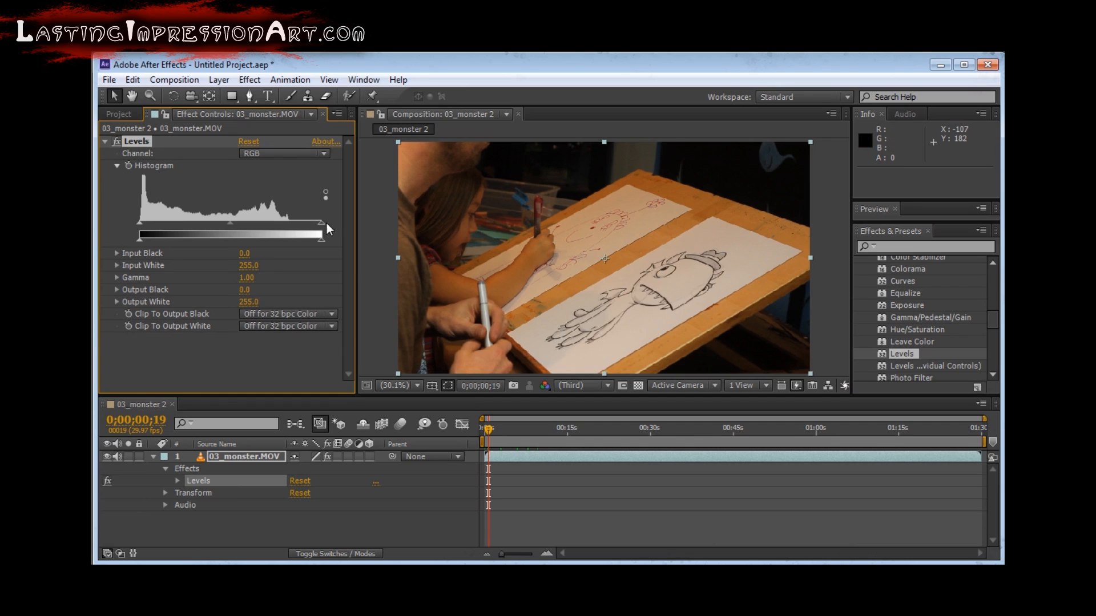
Set the footage's Levels effect to Input White 205, Gamma 1.29 and Input Black 14.
left_click_drag(321, 223, 292, 230)
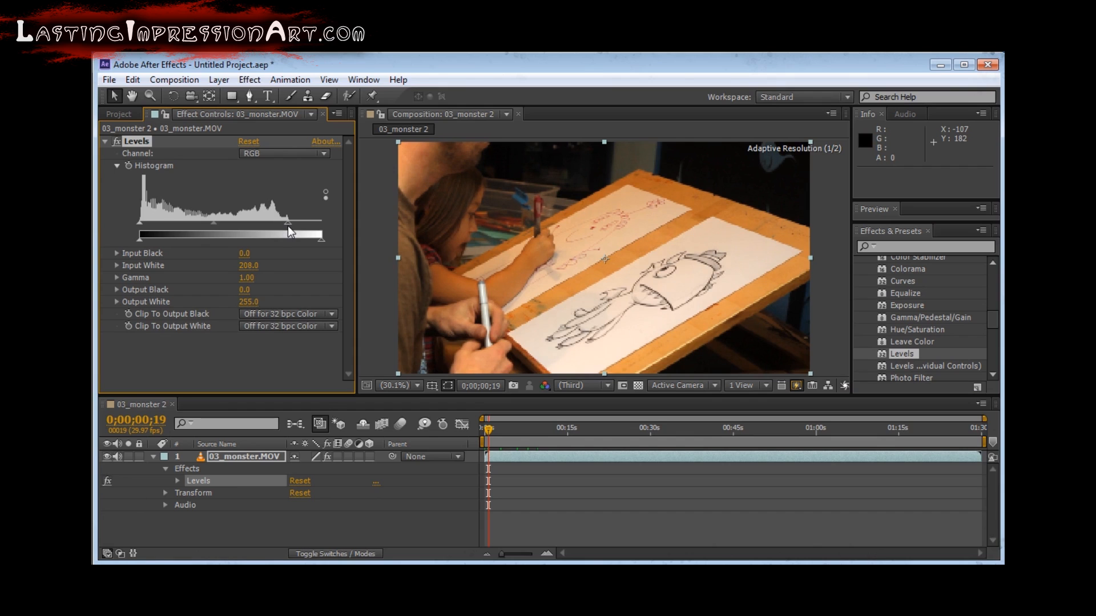
left_click_drag(286, 227, 285, 227)
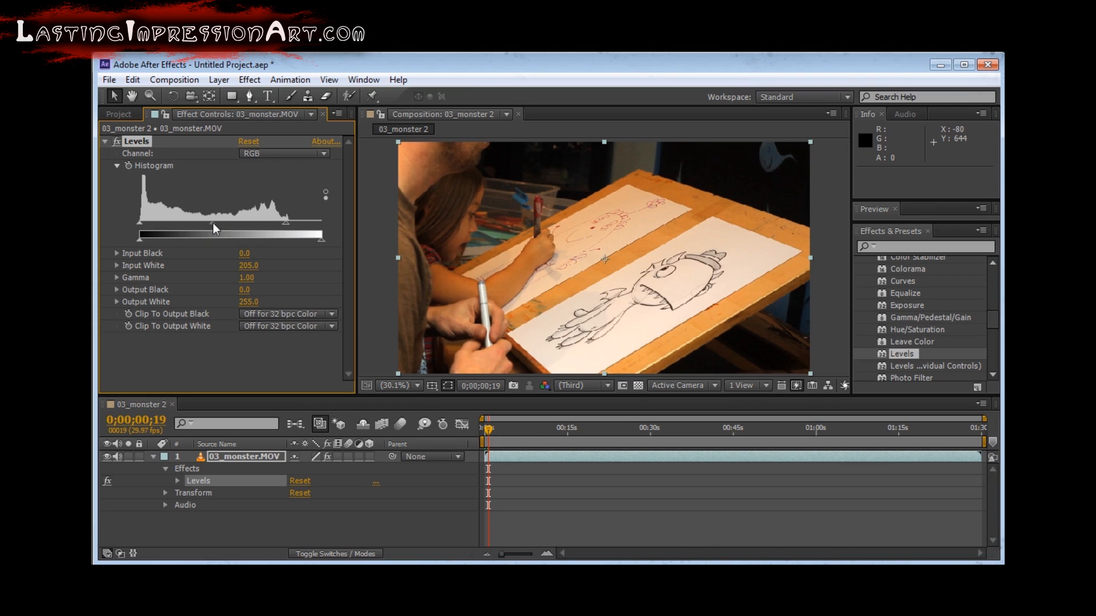
left_click_drag(214, 224, 200, 223)
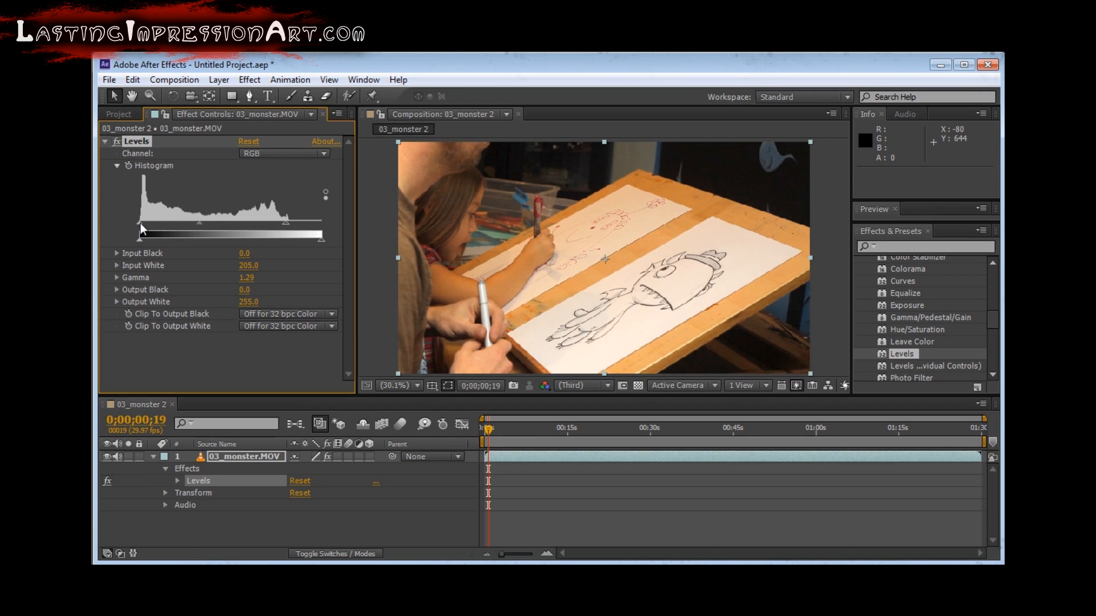
left_click_drag(141, 223, 150, 224)
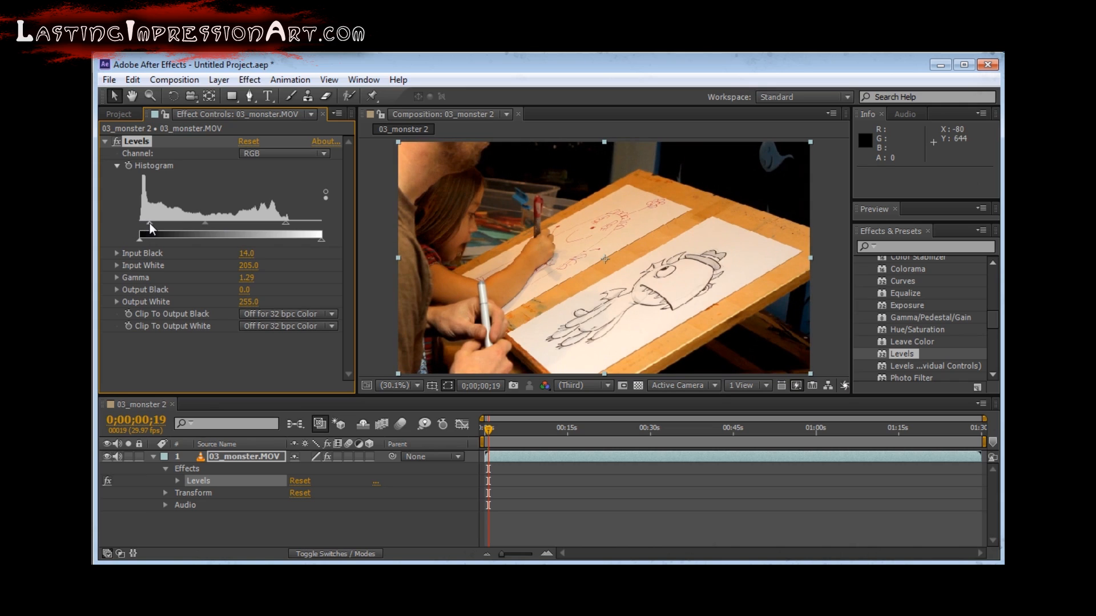